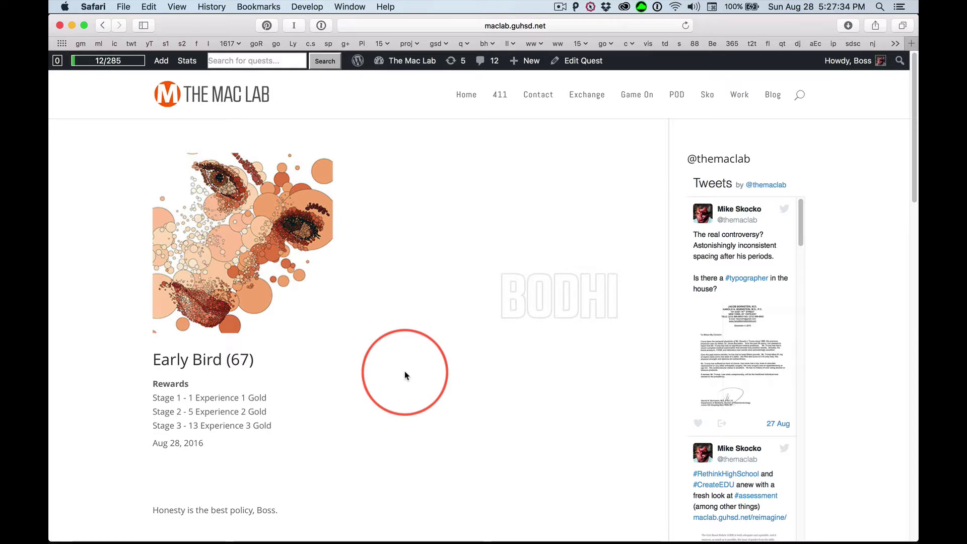
scroll(405, 371, "down", 5)
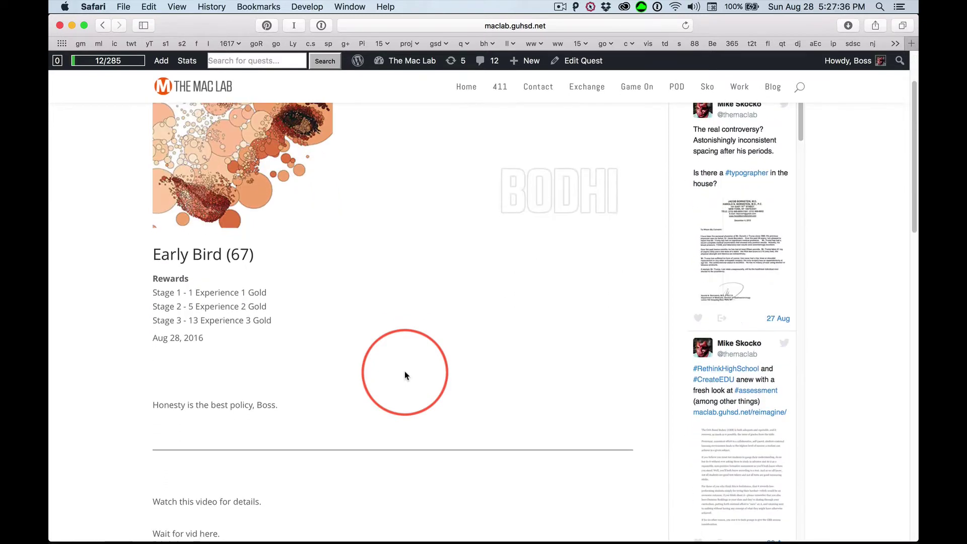
scroll(404, 371, "down", 5)
scroll(404, 371, "down", 3)
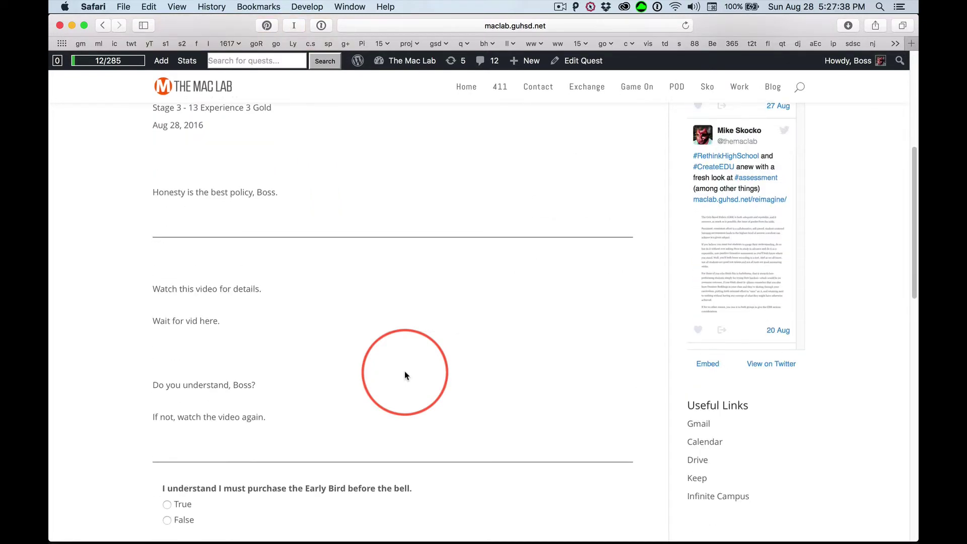
scroll(404, 372, "down", 2)
scroll(404, 372, "down", 2)
scroll(405, 371, "down", 1)
scroll(405, 371, "down", 2)
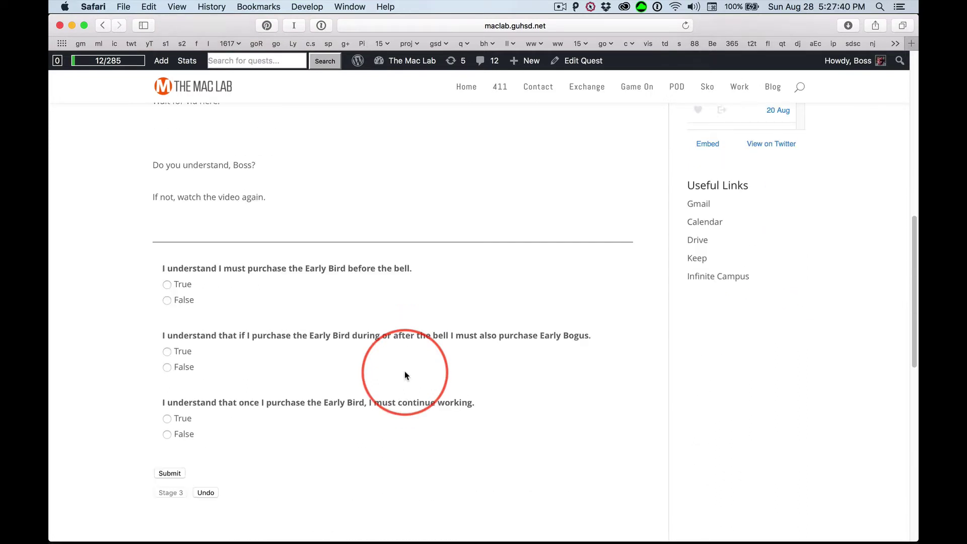
scroll(405, 372, "down", 1)
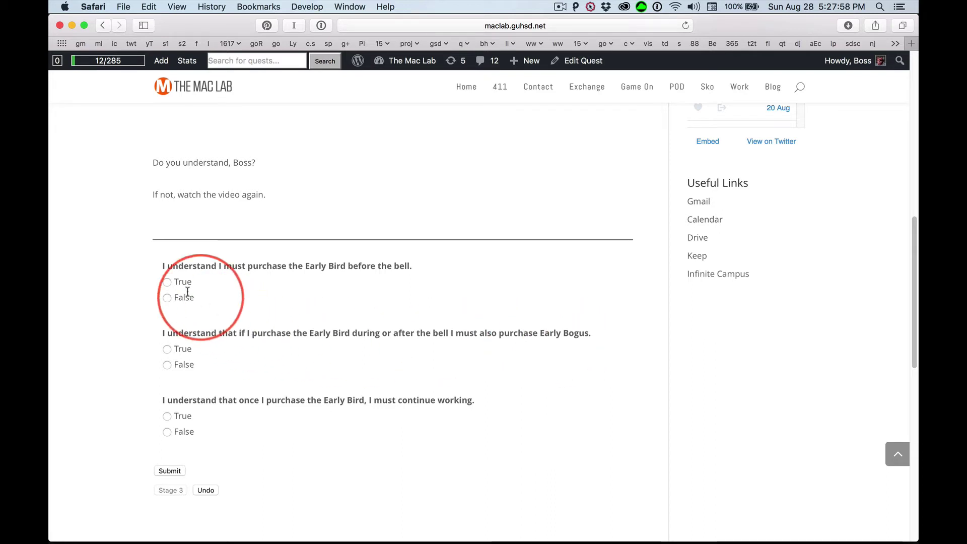
Mark True for the first acknowledgement statement and for the Early Bogus statement.
left_click(166, 282)
left_click(167, 349)
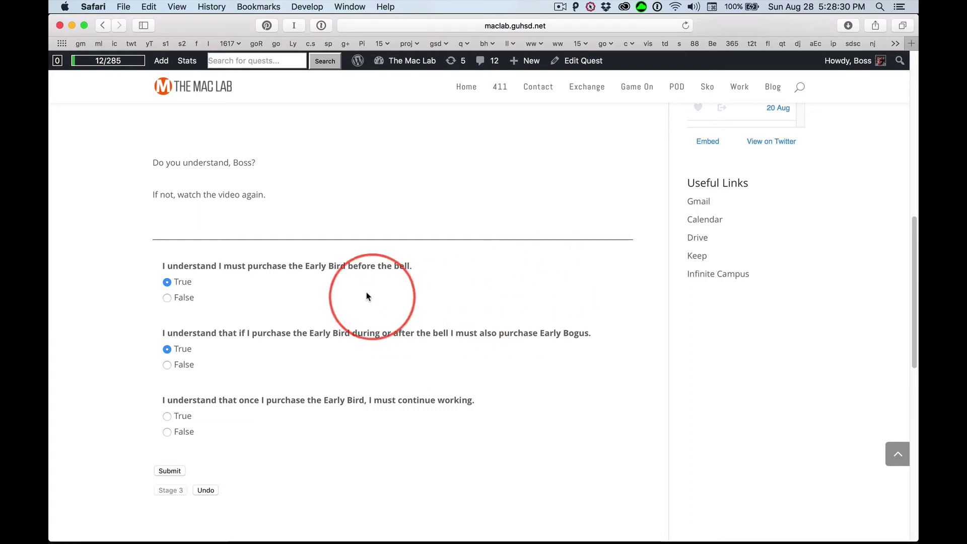
Briefly highlight 'Early Bird' in the first statement, then mark the continue-working statement True.
double_click(315, 266)
left_click_drag(325, 266, 344, 266)
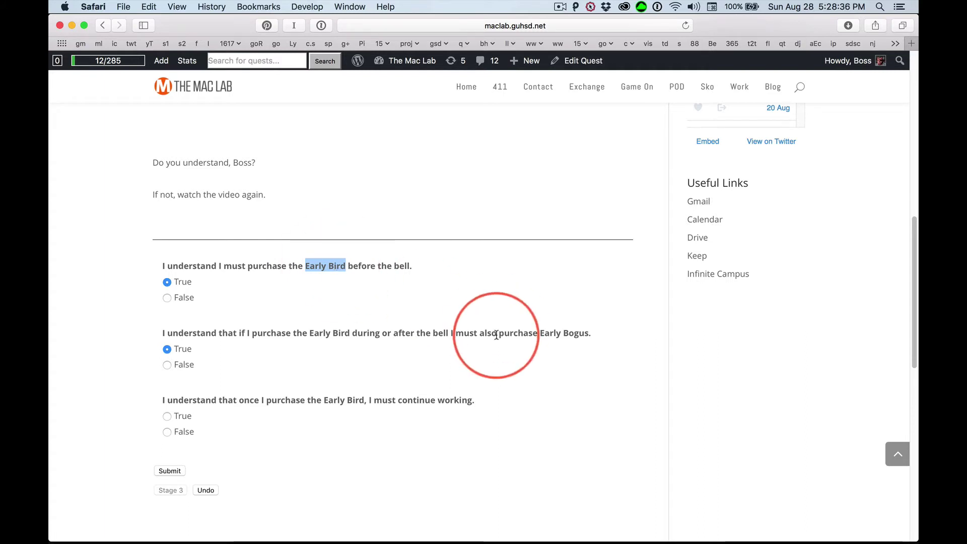
left_click(491, 329)
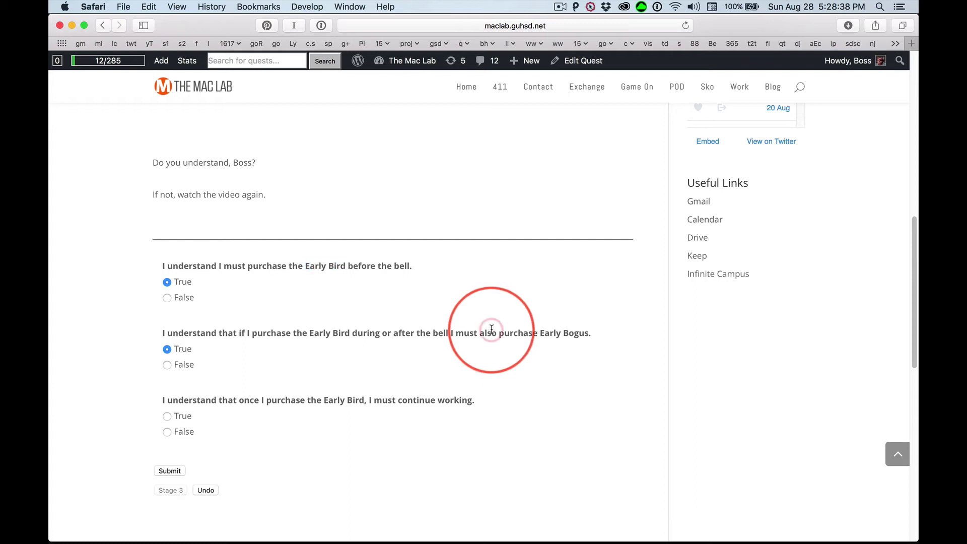
left_click(167, 416)
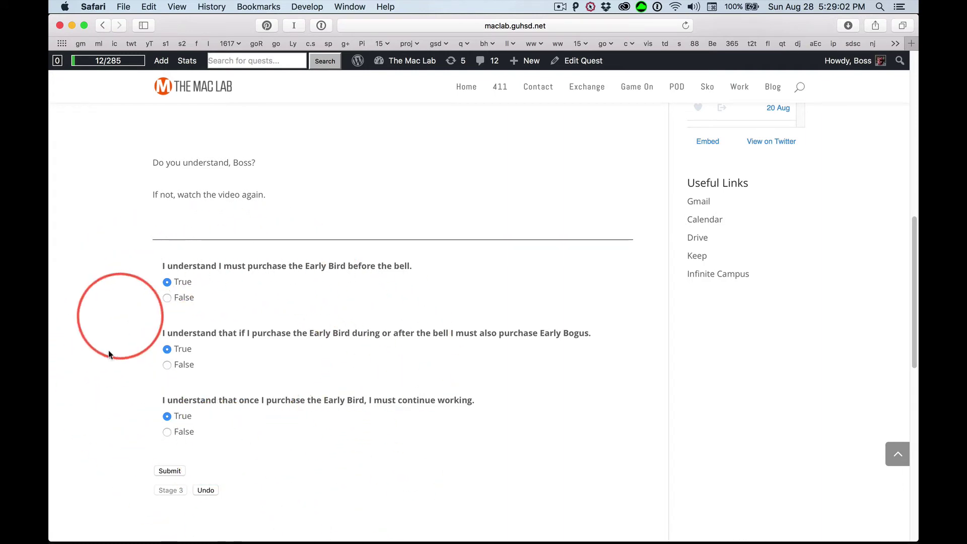
scroll(365, 448, "up", 3)
scroll(365, 448, "up", 5)
scroll(359, 443, "up", 5)
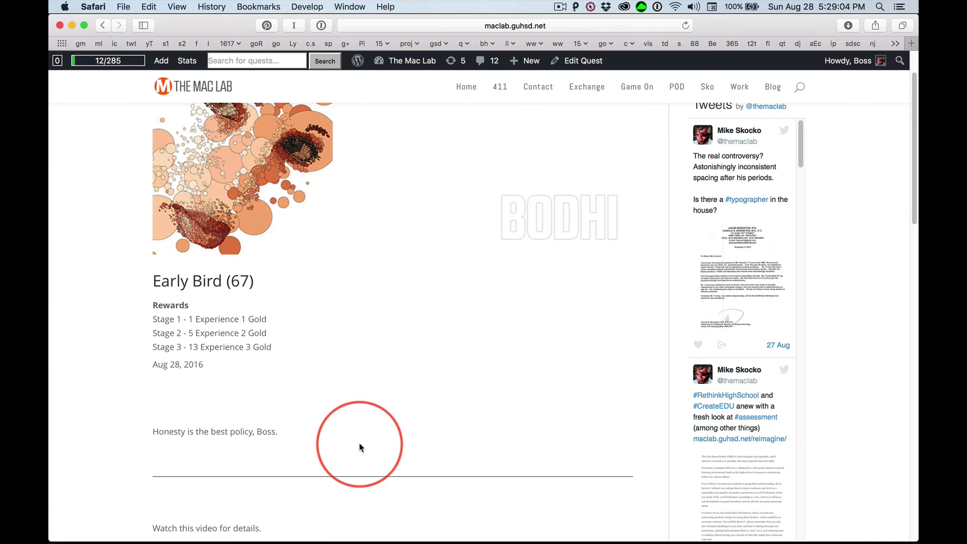
scroll(359, 443, "up", 3)
scroll(359, 437, "up", 2)
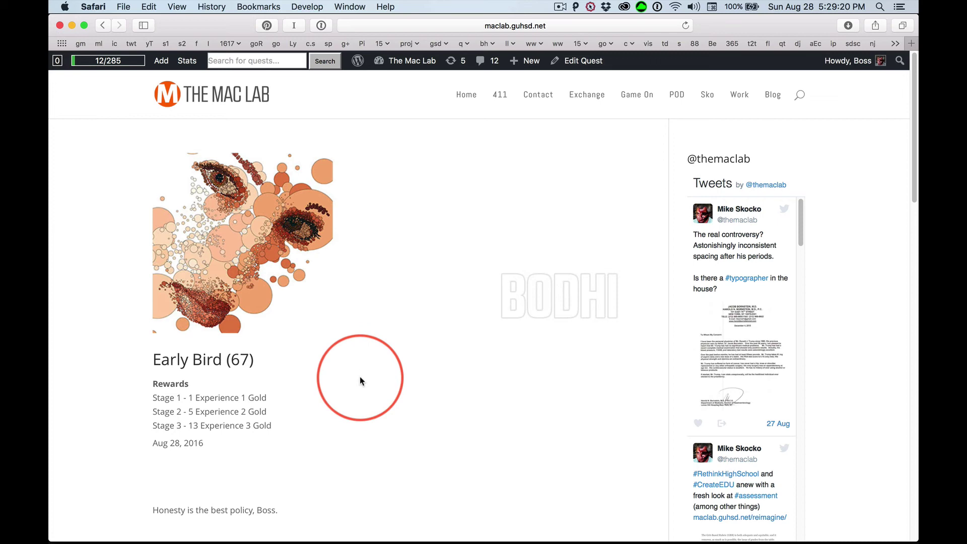
scroll(362, 377, "down", 5)
scroll(362, 377, "down", 3)
scroll(360, 377, "up", 6)
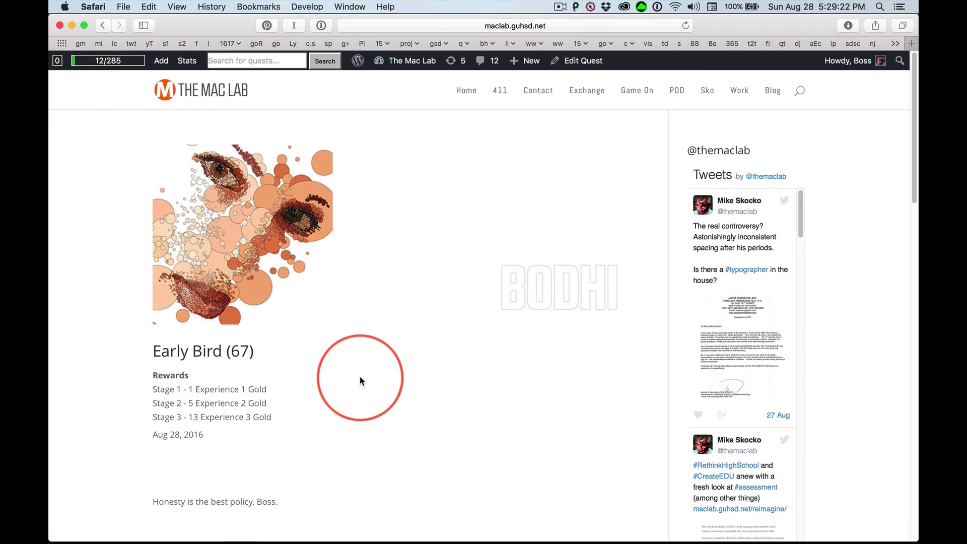
scroll(360, 376, "up", 1)
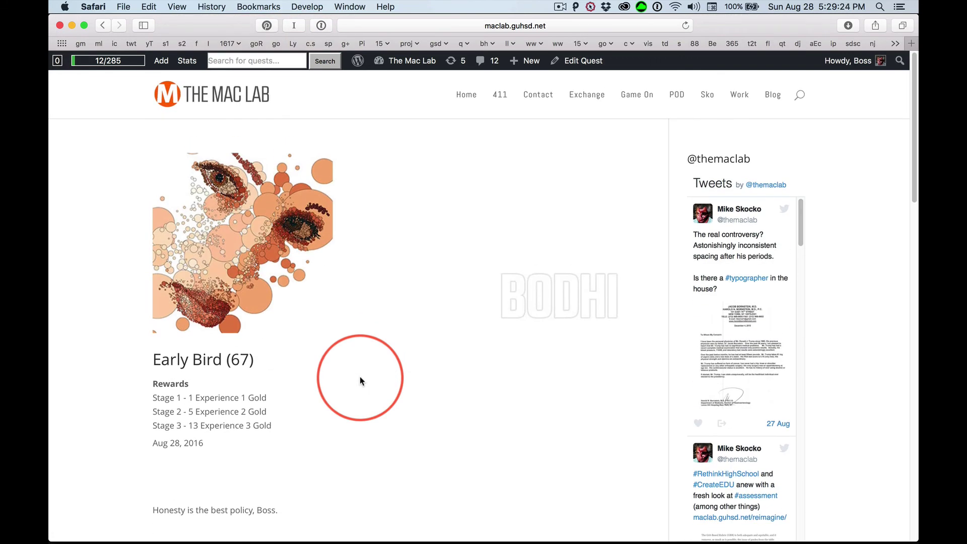
scroll(360, 377, "down", 2)
scroll(360, 376, "down", 6)
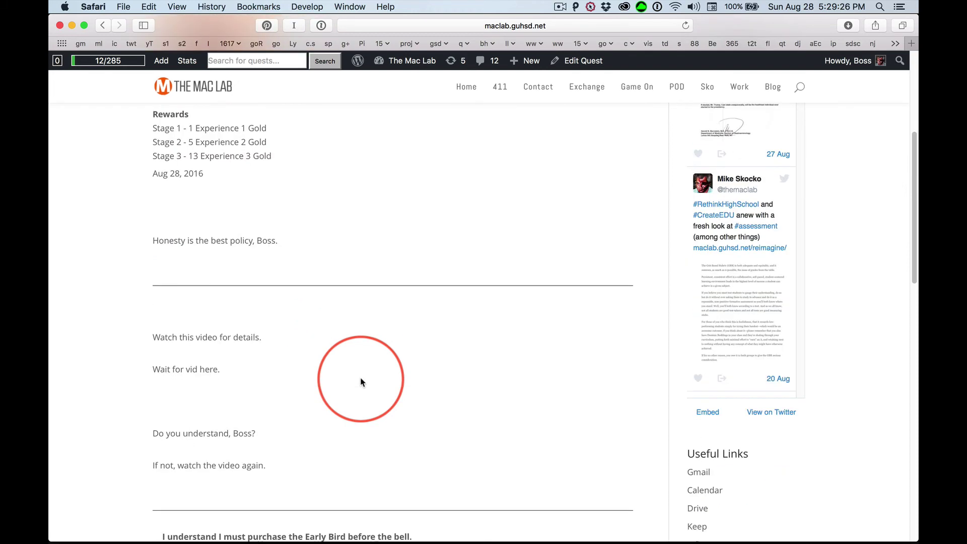
scroll(362, 382, "down", 6)
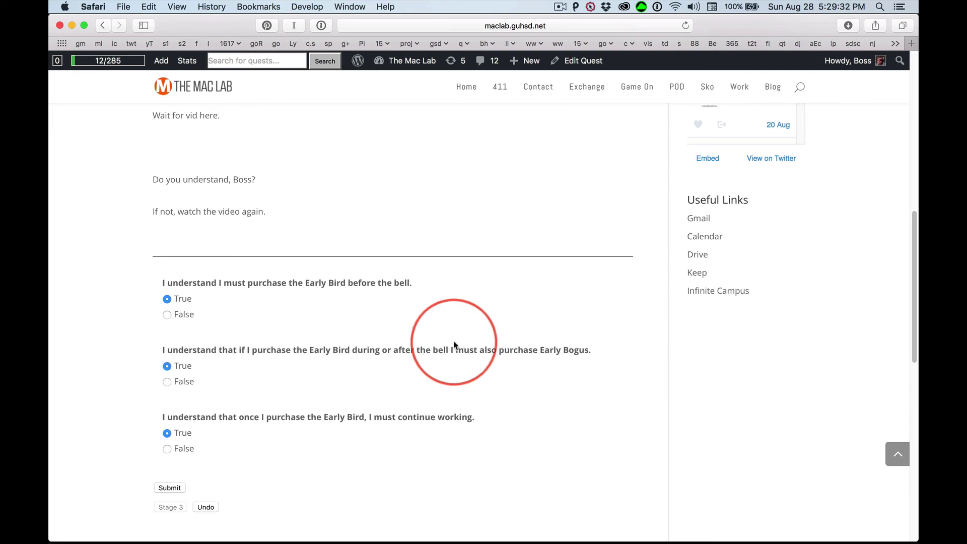
scroll(453, 341, "up", 10)
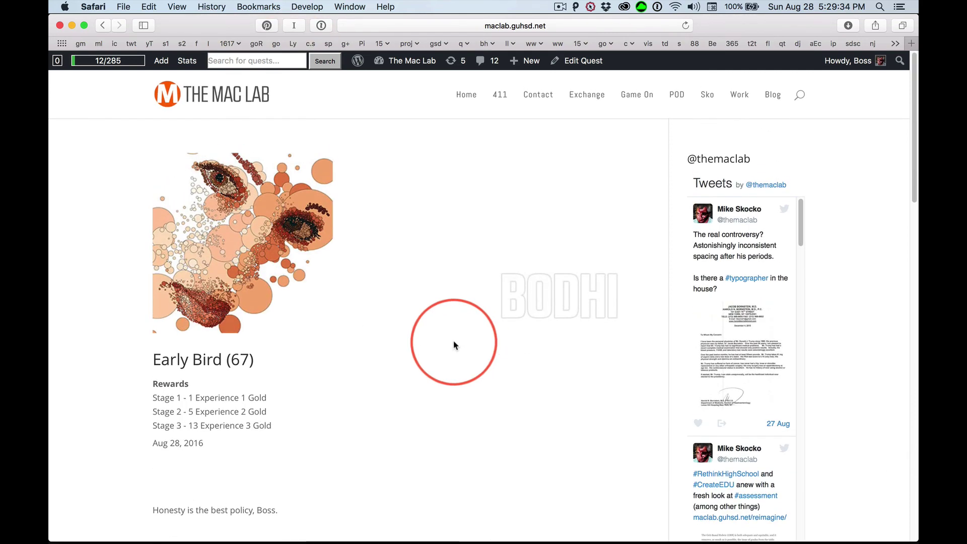